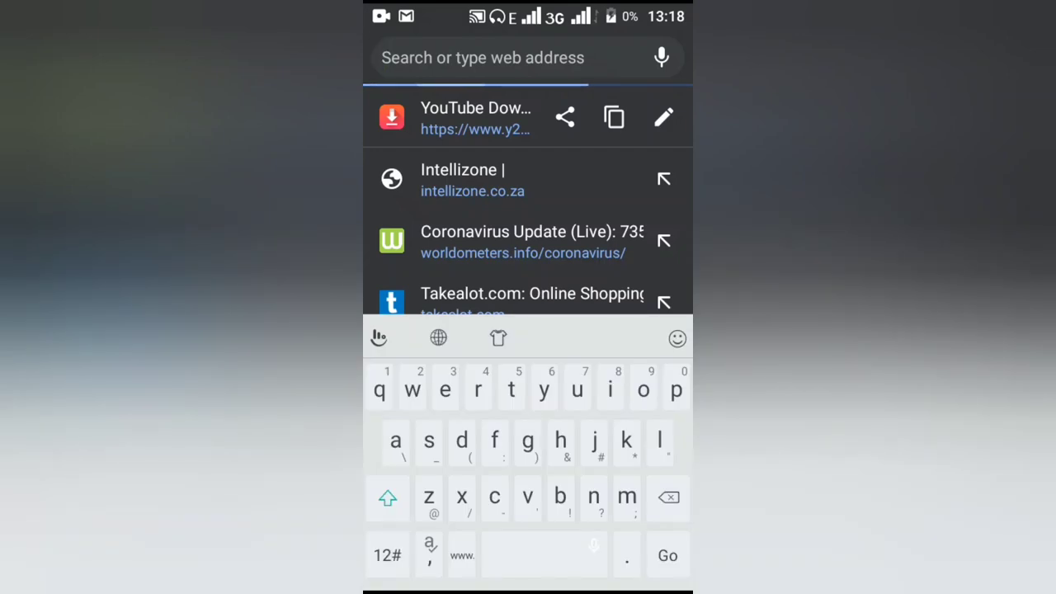
Search Google for 'debonairs' and scroll to the Debonairs Pizza Secure Online Order ad
{"action": "type", "text": "debonairs"}
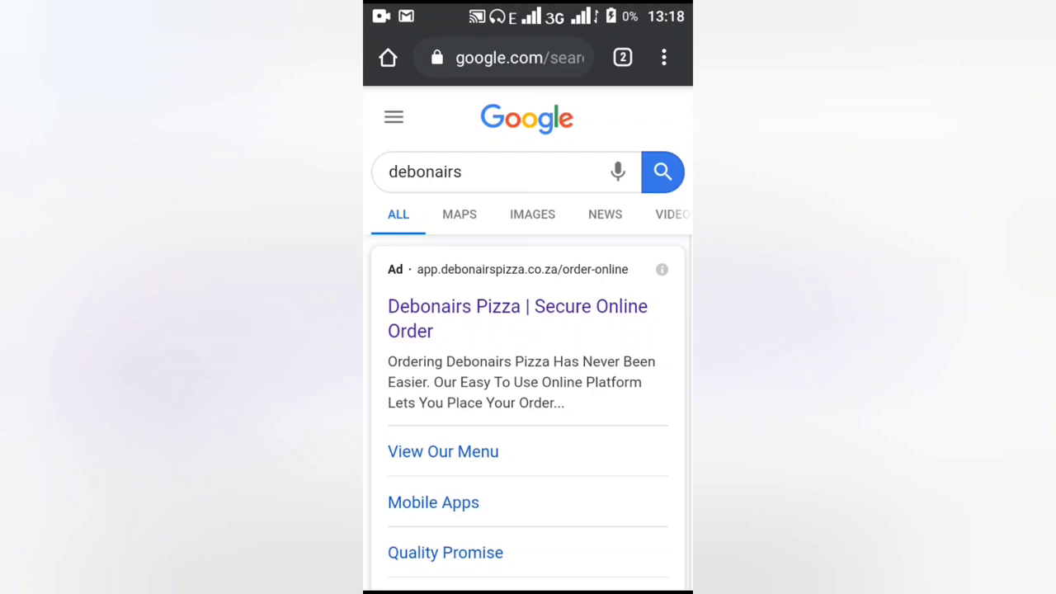
{"action": "scroll", "coordinate": [528, 412], "scroll_direction": "down", "scroll_amount": 1}
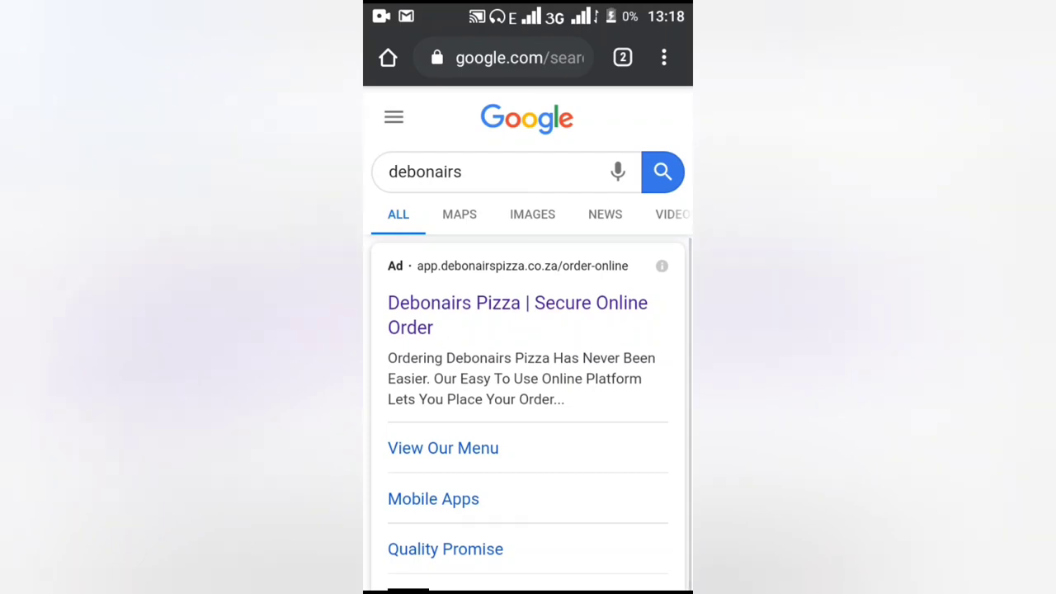
{"action": "scroll", "coordinate": [528, 372], "scroll_direction": "down", "scroll_amount": 2}
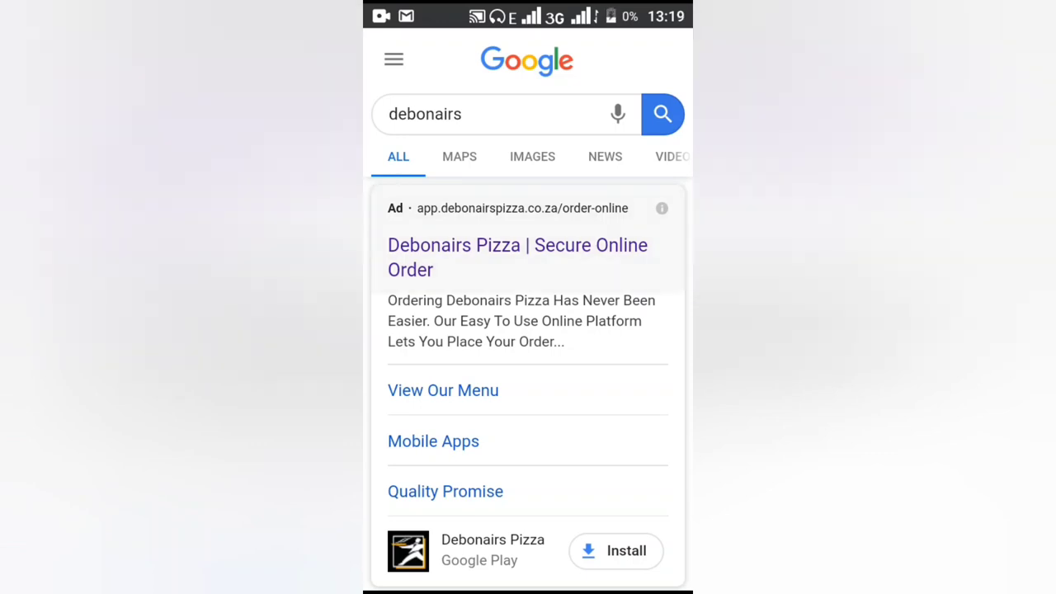
Open the Debonairs Pizza Secure Online Order result to load the Vincent Park store menu
{"action": "left_click", "coordinate": [517, 245]}
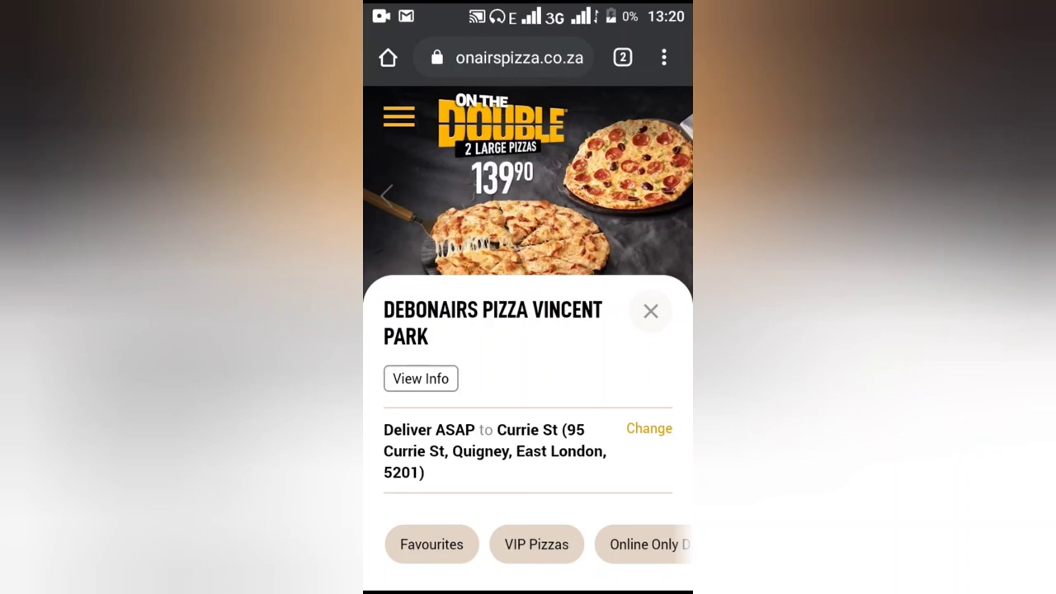
Scroll the menu and swipe the category chips to reach the Meat Pizzas section
{"action": "scroll", "coordinate": [528, 371], "scroll_direction": "down", "scroll_amount": 2}
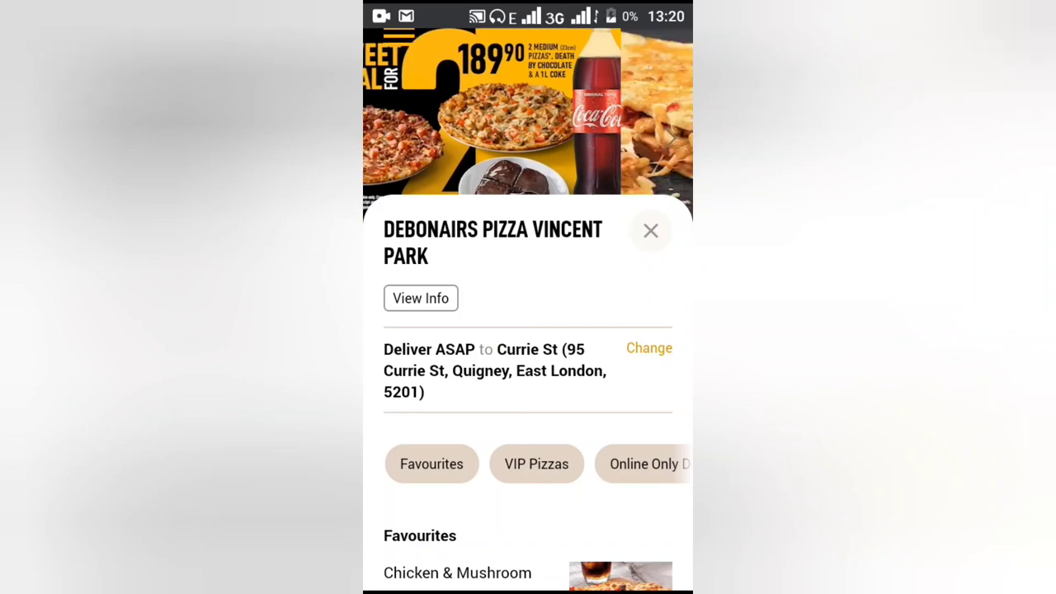
{"action": "scroll", "coordinate": [528, 330], "scroll_direction": "down", "scroll_amount": 3}
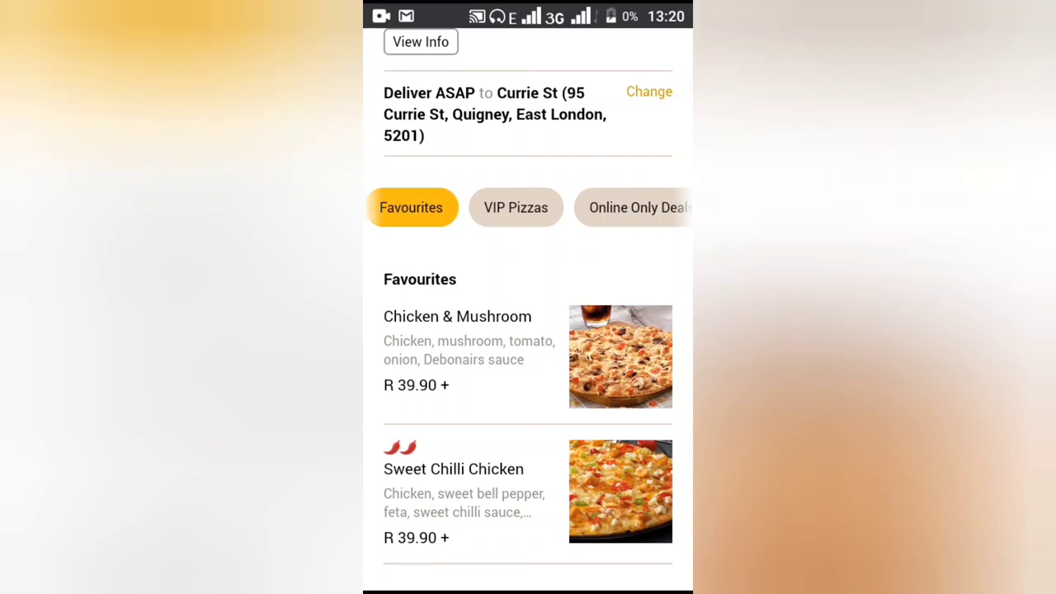
{"action": "left_click_drag", "start_coordinate": [578, 207], "coordinate": [536, 207]}
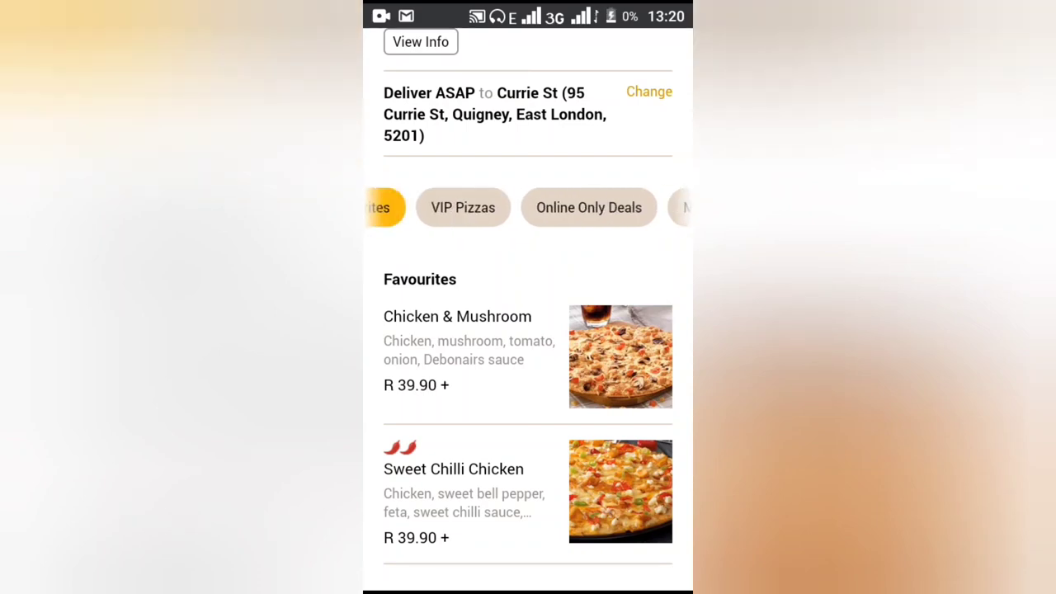
{"action": "left_click_drag", "start_coordinate": [462, 207], "coordinate": [561, 207]}
{"action": "left_click_drag", "start_coordinate": [627, 208], "coordinate": [429, 207]}
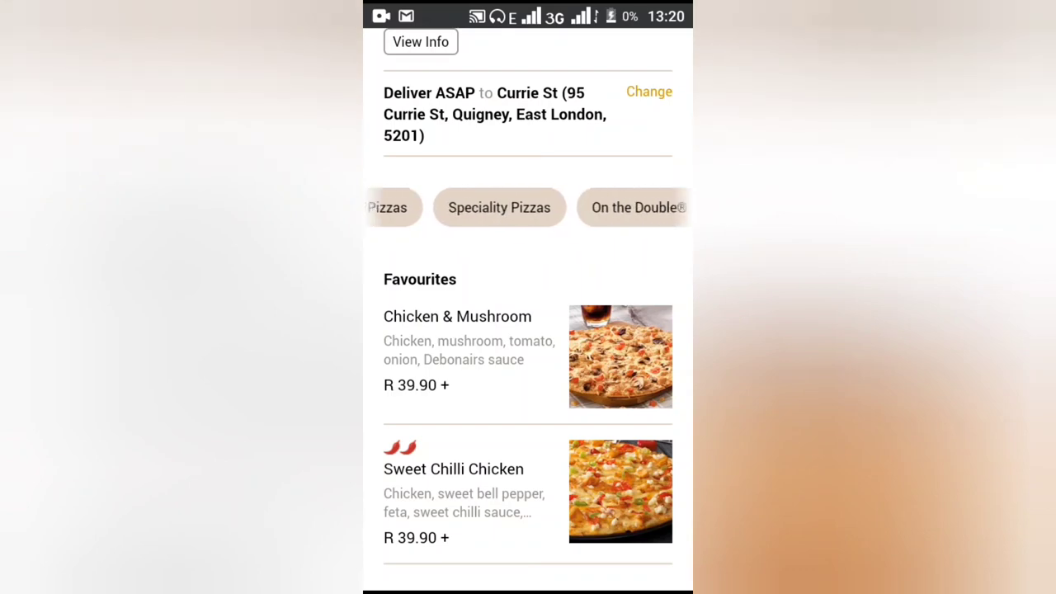
{"action": "mouse_move", "coordinate": [627, 207]}
{"action": "left_mouse_down"}
{"action": "mouse_move", "coordinate": [429, 208]}
{"action": "mouse_move", "coordinate": [627, 207]}
{"action": "left_mouse_up"}
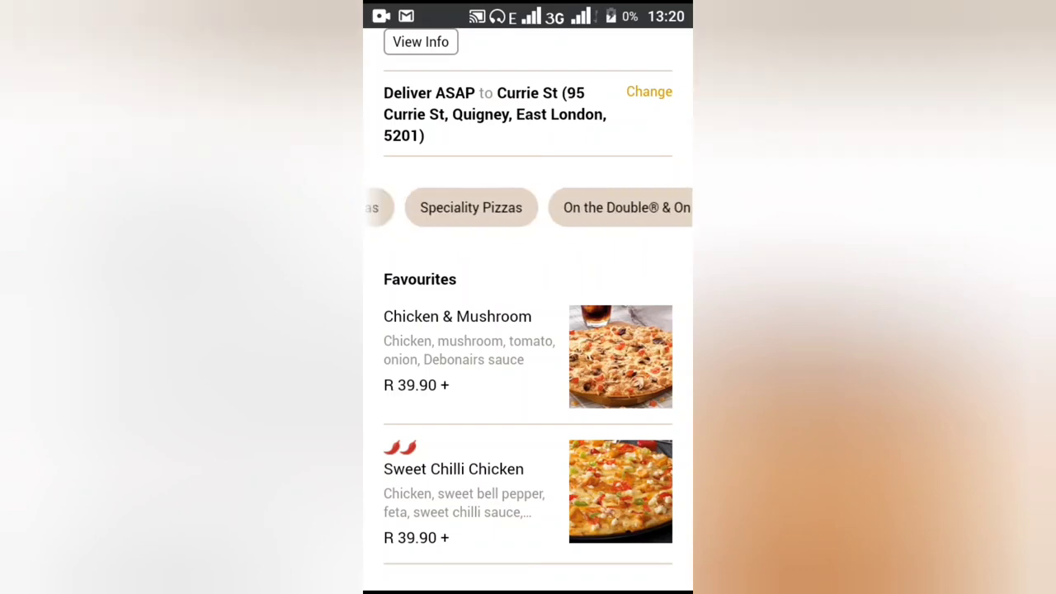
{"action": "scroll", "coordinate": [528, 371], "scroll_direction": "down", "scroll_amount": 2}
{"action": "scroll", "coordinate": [528, 330], "scroll_direction": "down", "scroll_amount": 2}
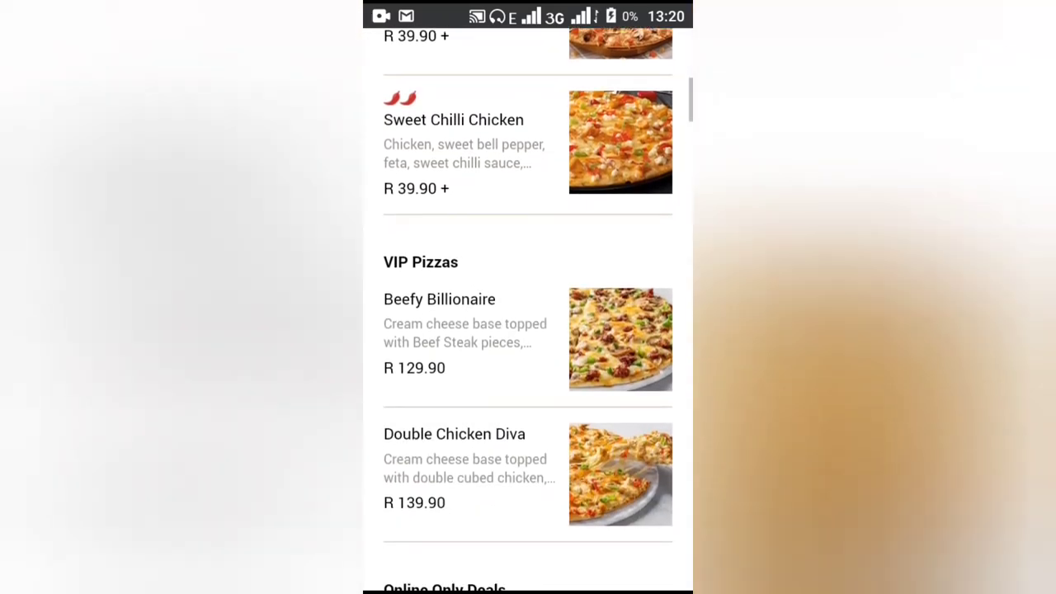
{"action": "scroll", "coordinate": [528, 330], "scroll_direction": "up", "scroll_amount": 3}
{"action": "scroll", "coordinate": [528, 330], "scroll_direction": "up", "scroll_amount": 5}
{"action": "scroll", "coordinate": [528, 371], "scroll_direction": "down", "scroll_amount": 2}
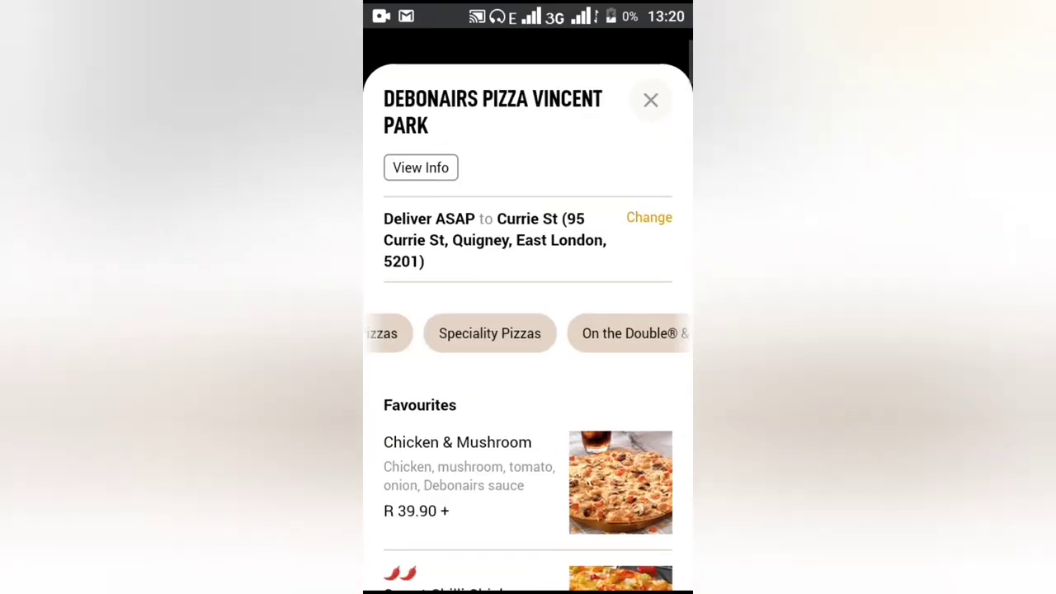
{"action": "left_click_drag", "start_coordinate": [446, 333], "coordinate": [627, 333]}
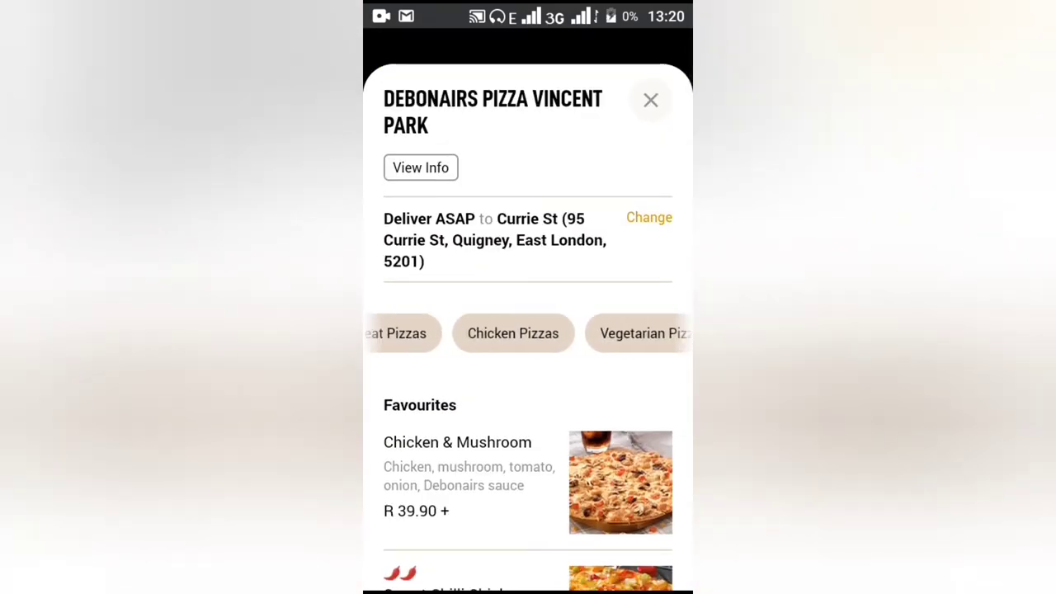
{"action": "left_click", "coordinate": [475, 333]}
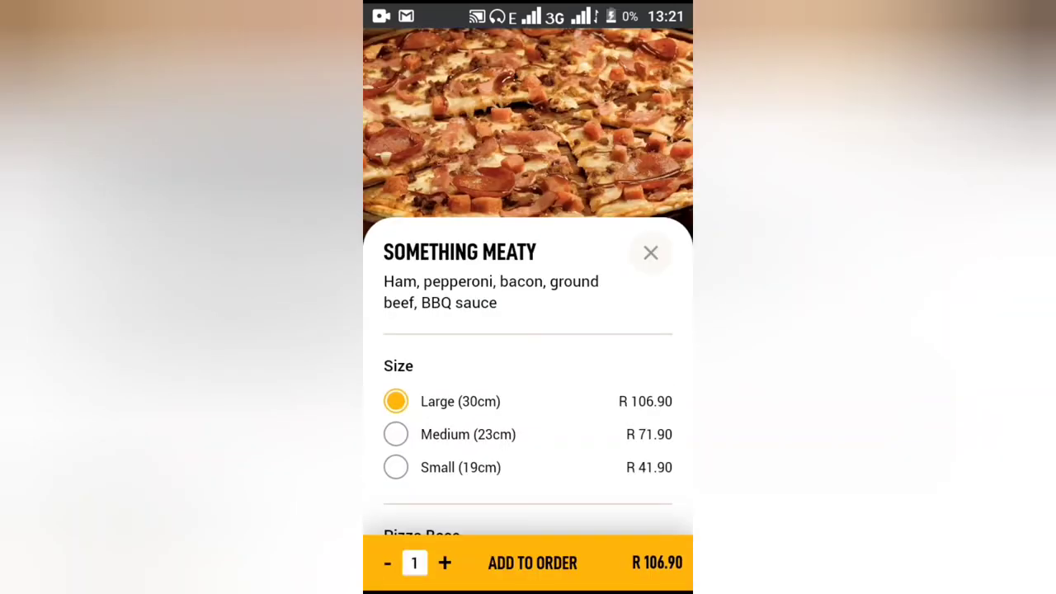
Add two Small (19cm) Something Meaty pizzas to the order, totalling R 83.80
{"action": "scroll", "coordinate": [528, 371], "scroll_direction": "down", "scroll_amount": 3}
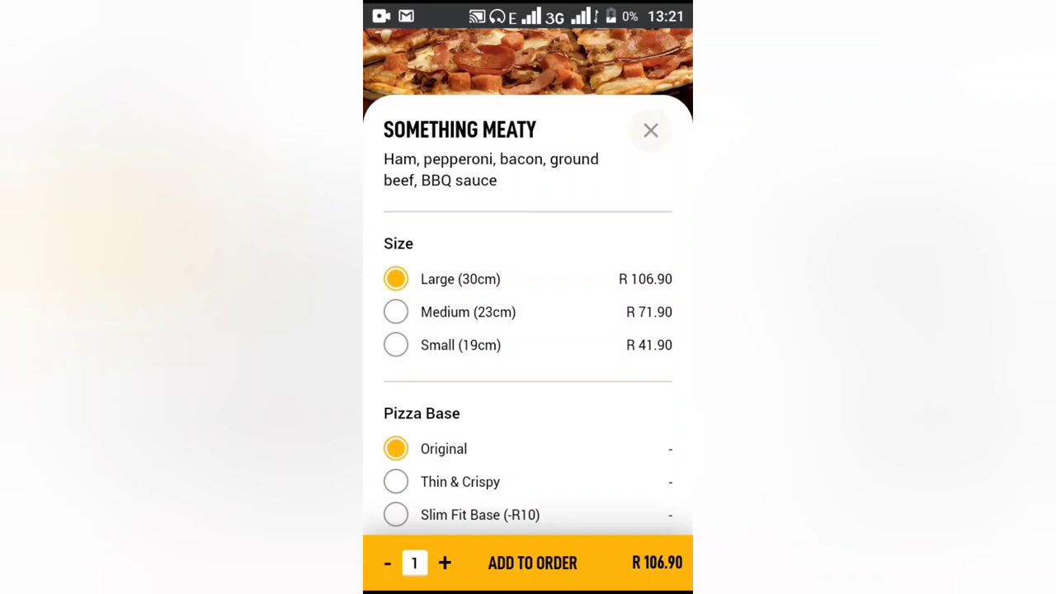
{"action": "left_click", "coordinate": [396, 345]}
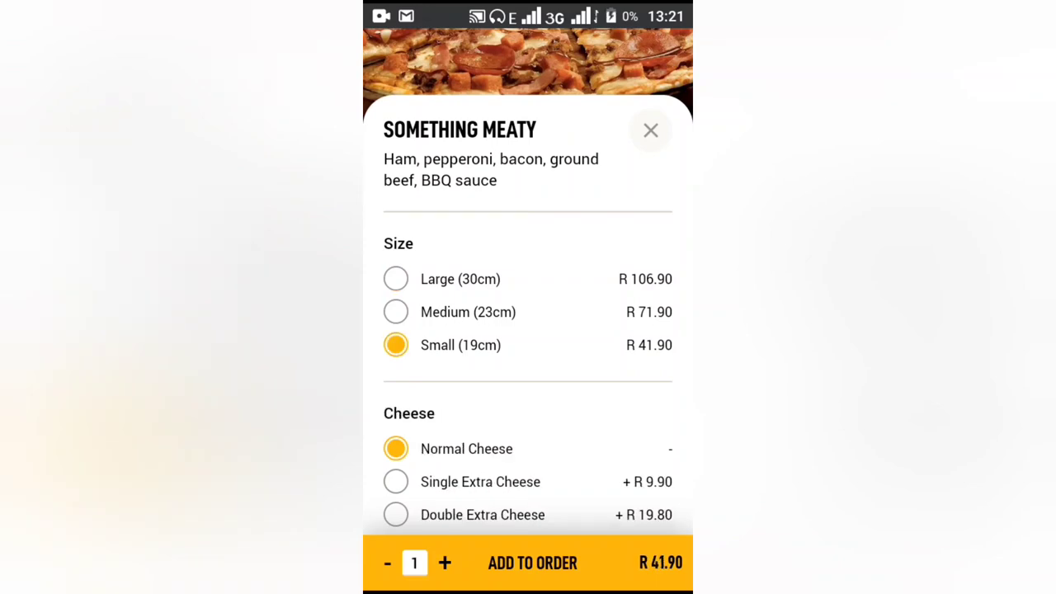
{"action": "scroll", "coordinate": [528, 330], "scroll_direction": "down", "scroll_amount": 3}
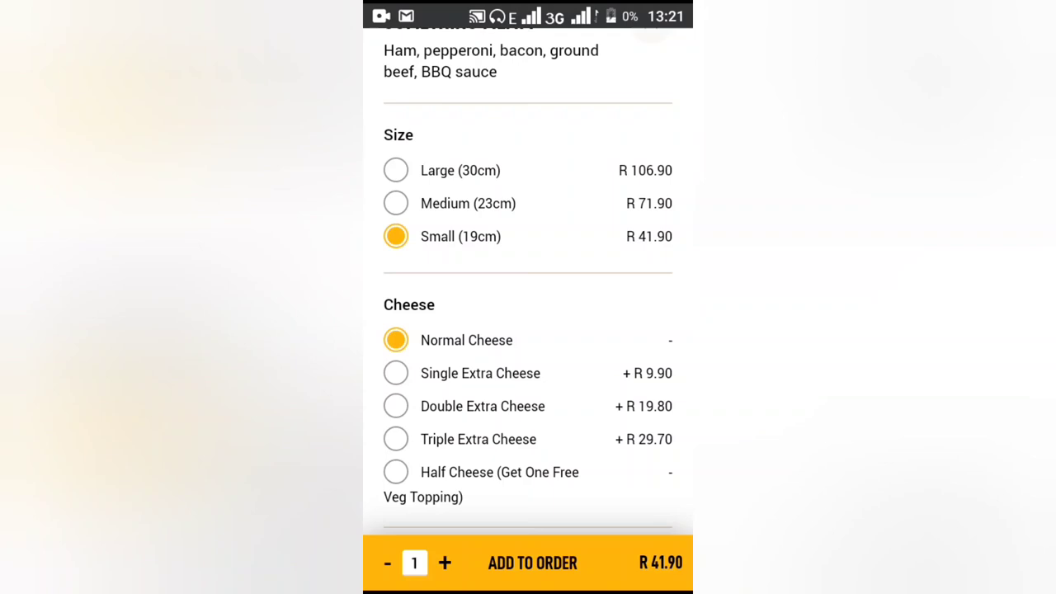
{"action": "scroll", "coordinate": [528, 330], "scroll_direction": "down", "scroll_amount": 2}
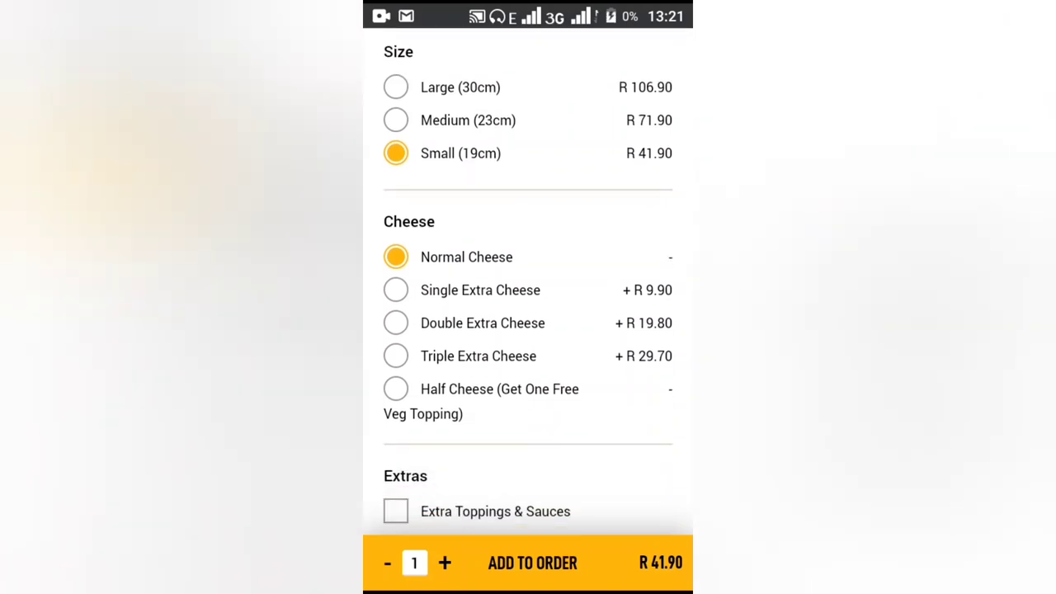
{"action": "scroll", "coordinate": [528, 288], "scroll_direction": "down", "scroll_amount": 5}
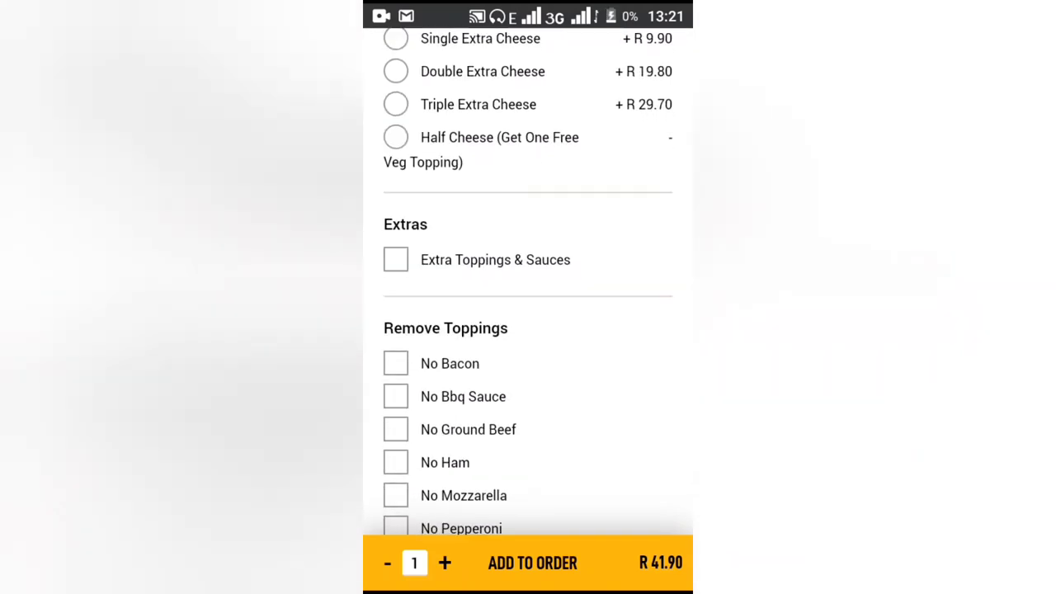
{"action": "scroll", "coordinate": [528, 289], "scroll_direction": "down", "scroll_amount": 3}
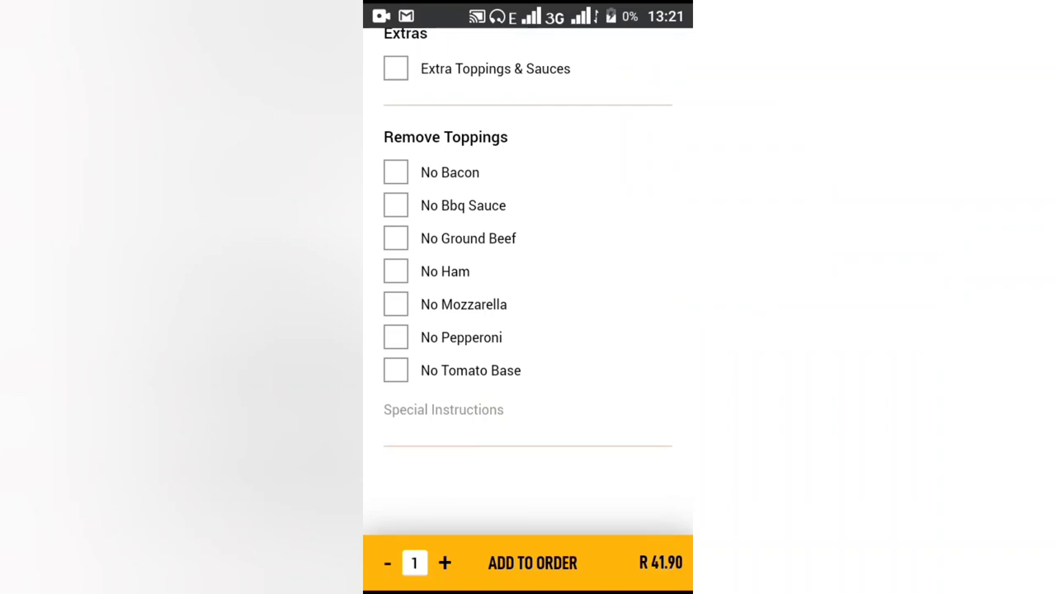
{"action": "left_click", "coordinate": [444, 563]}
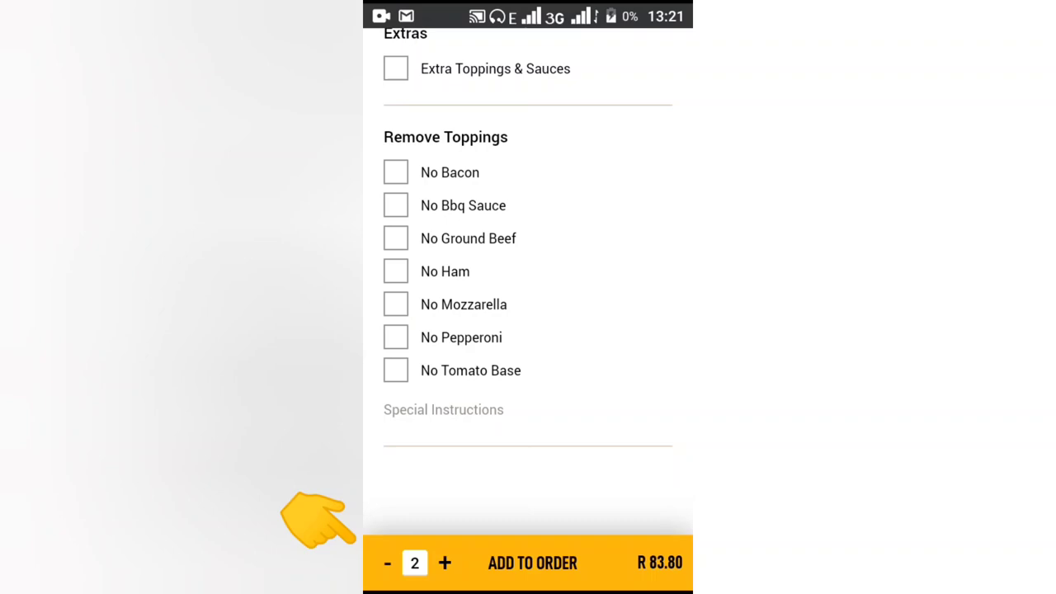
{"action": "left_click", "coordinate": [532, 563]}
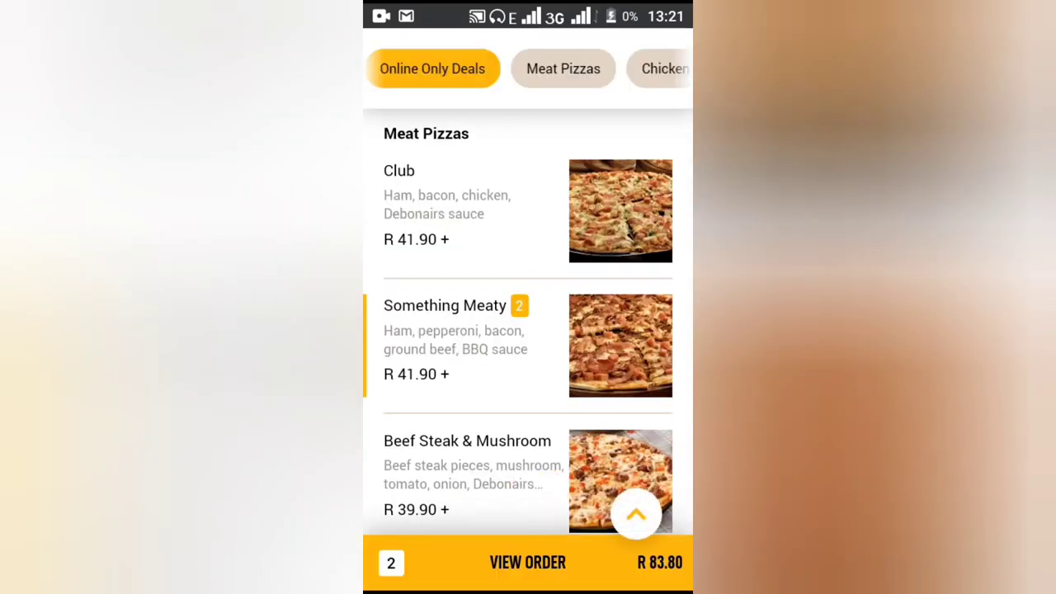
Open the cart and go to checkout for the R83.80 order
{"action": "left_click", "coordinate": [528, 563]}
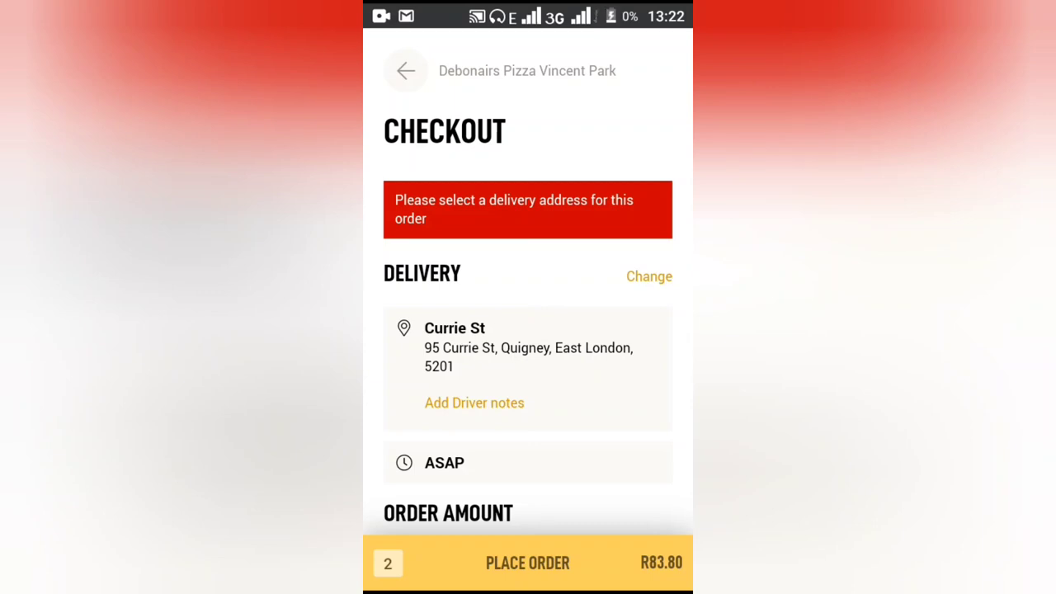
Choose ASAP delivery to the Currie St address and confirm with DONE
{"action": "scroll", "coordinate": [528, 330], "scroll_direction": "down", "scroll_amount": 2}
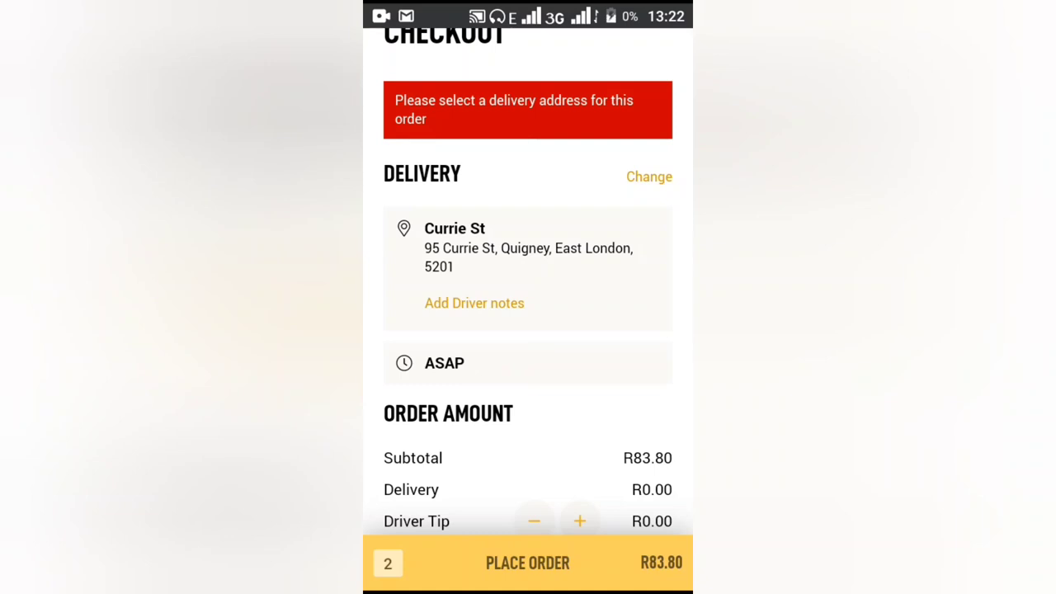
{"action": "left_click", "coordinate": [650, 177]}
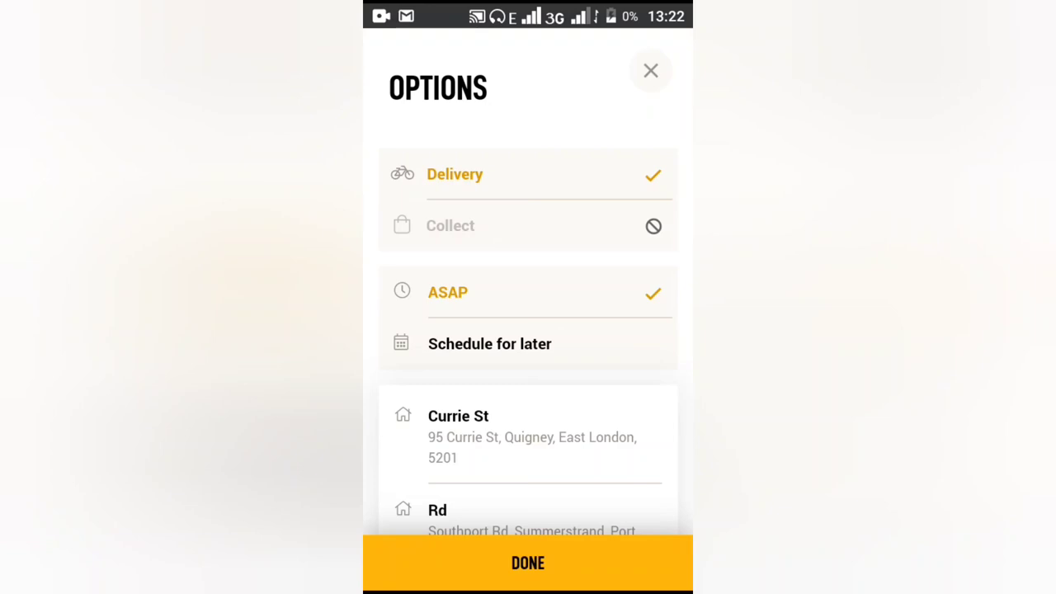
{"action": "scroll", "coordinate": [528, 330], "scroll_direction": "down", "scroll_amount": 3}
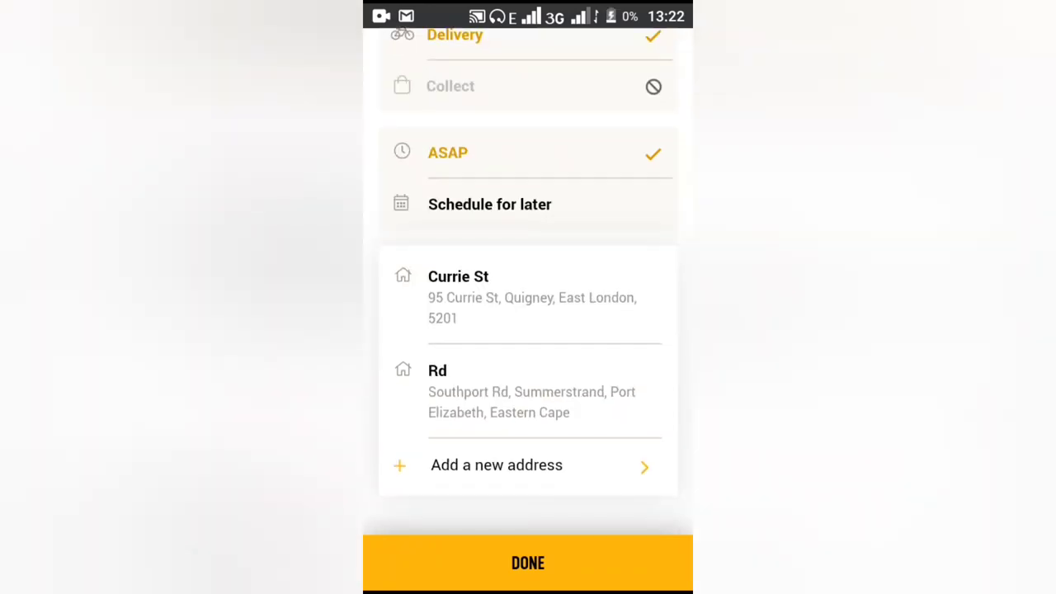
{"action": "left_click", "coordinate": [528, 297]}
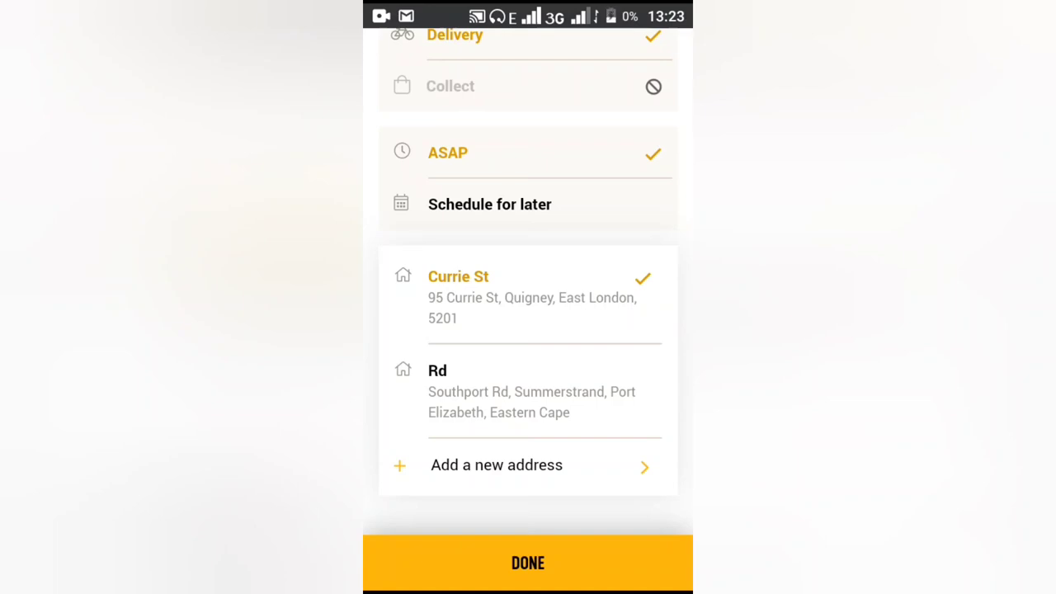
{"action": "left_click", "coordinate": [528, 563]}
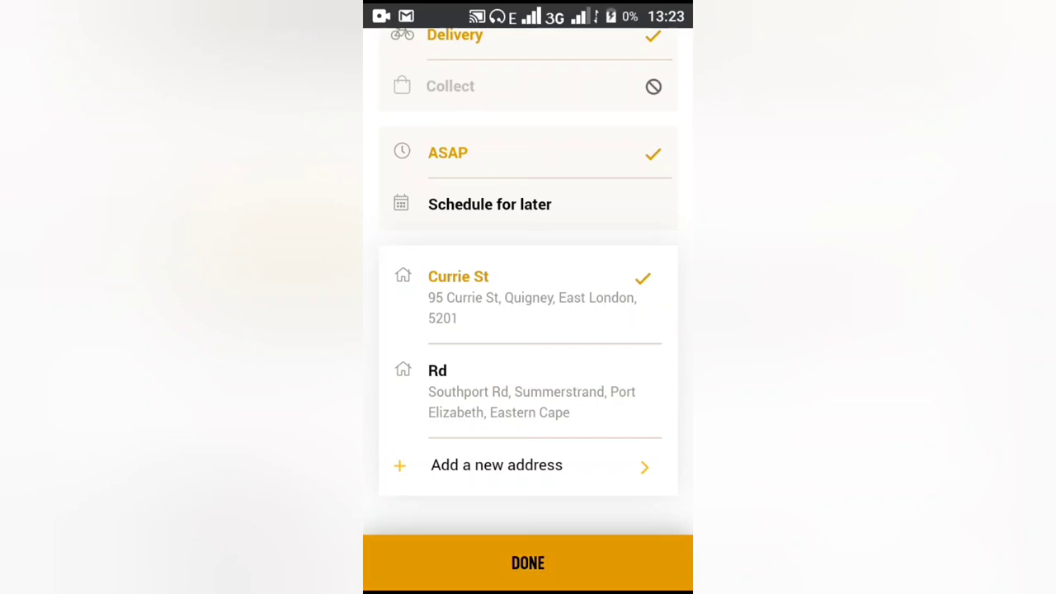
Scroll the checkout down to Payment Method, showing the R98.80 total with R15.00 delivery
{"action": "scroll", "coordinate": [528, 330], "scroll_direction": "down", "scroll_amount": 3}
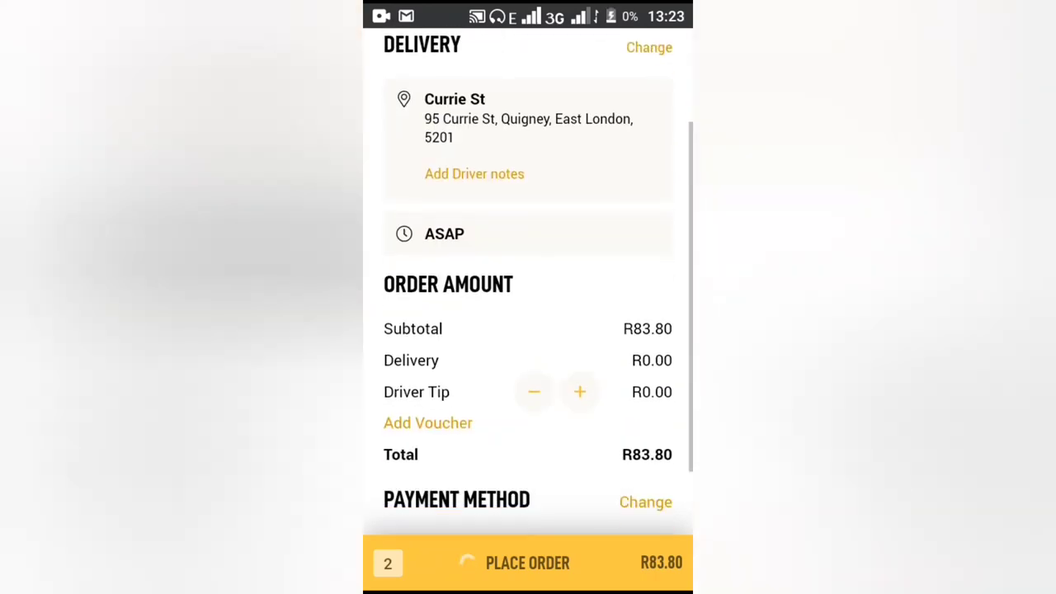
{"action": "scroll", "coordinate": [528, 330], "scroll_direction": "down", "scroll_amount": 2}
{"action": "scroll", "coordinate": [528, 330], "scroll_direction": "down", "scroll_amount": 2}
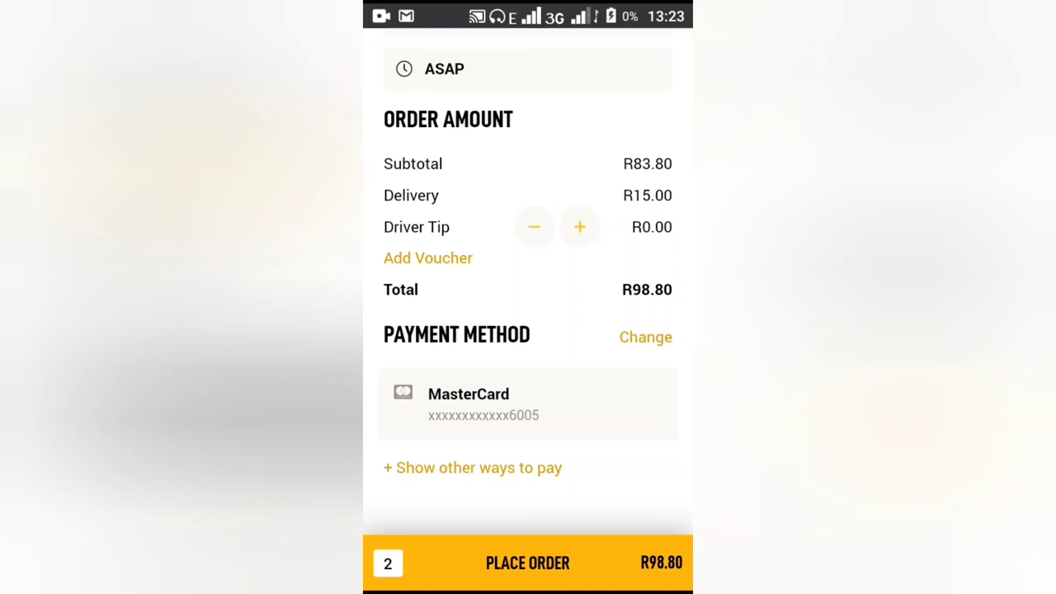
{"action": "scroll", "coordinate": [528, 330], "scroll_direction": "down", "scroll_amount": 1}
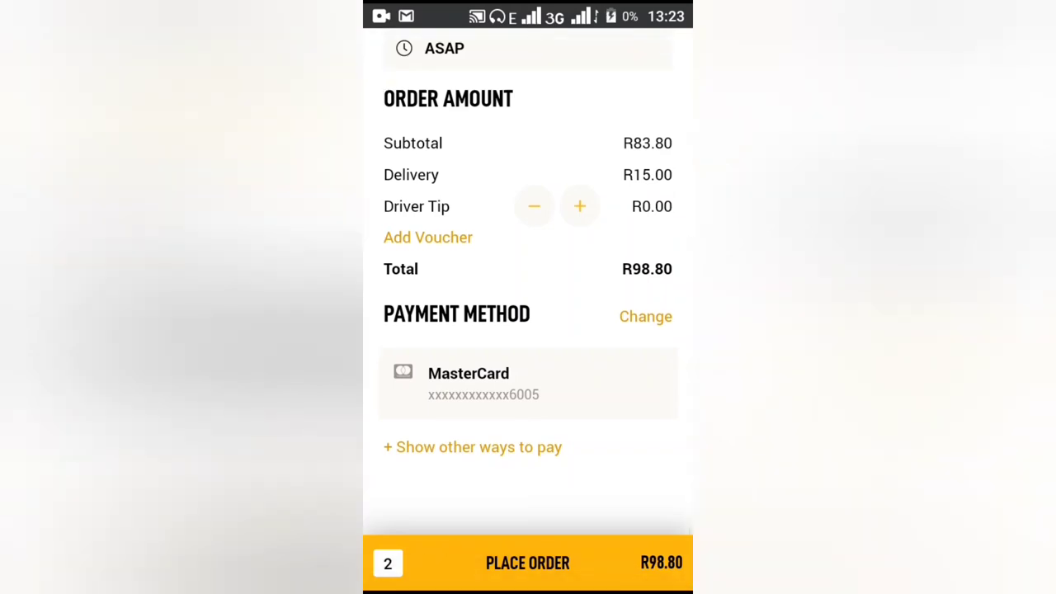
Keep the saved MasterCard as the payment method and return to checkout
{"action": "left_click", "coordinate": [646, 316]}
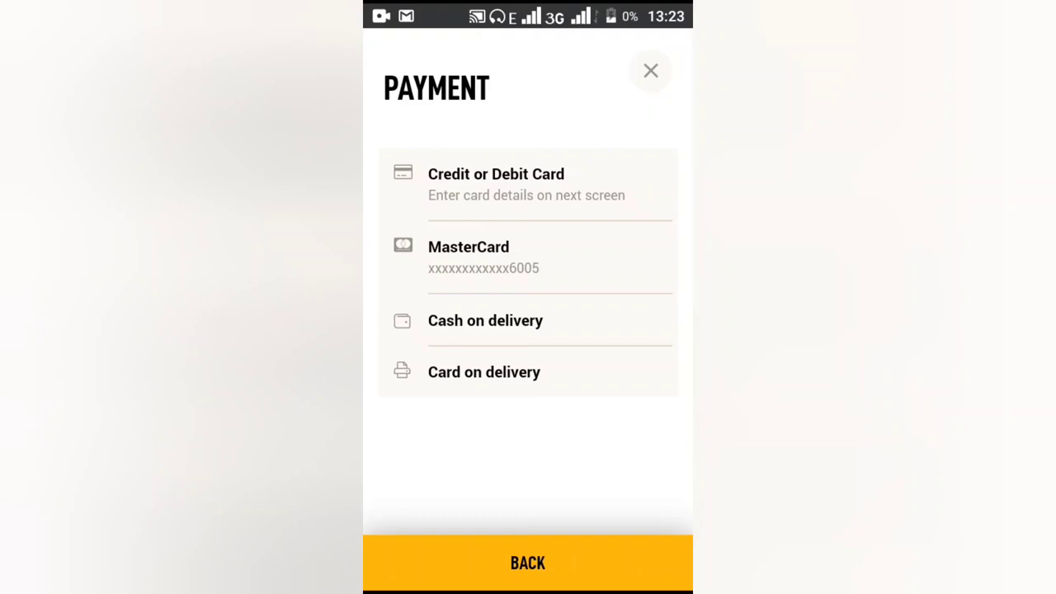
{"action": "left_click", "coordinate": [468, 256]}
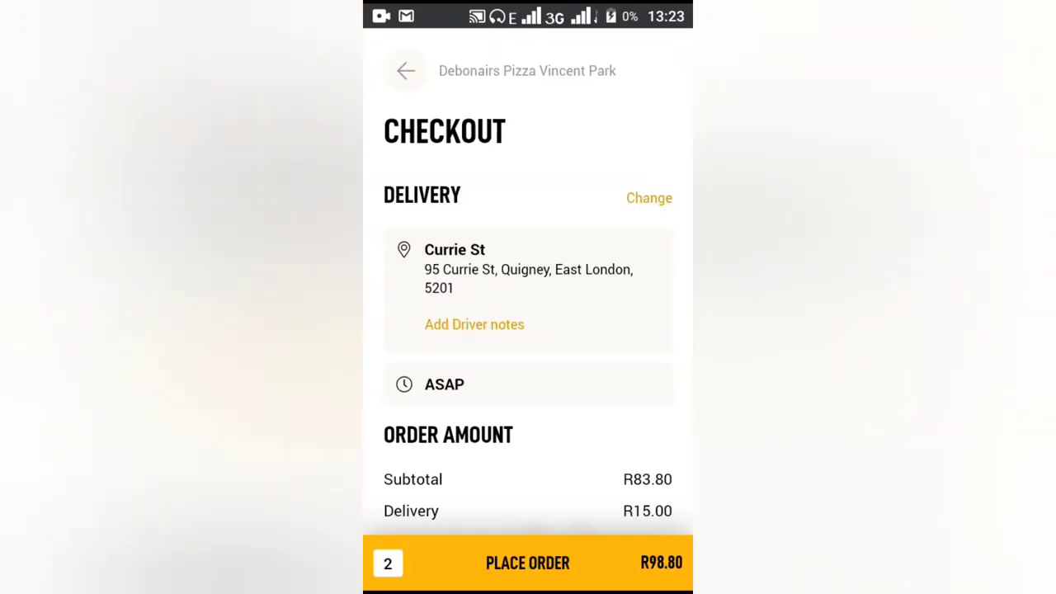
{"action": "scroll", "coordinate": [528, 297], "scroll_direction": "down", "scroll_amount": 5}
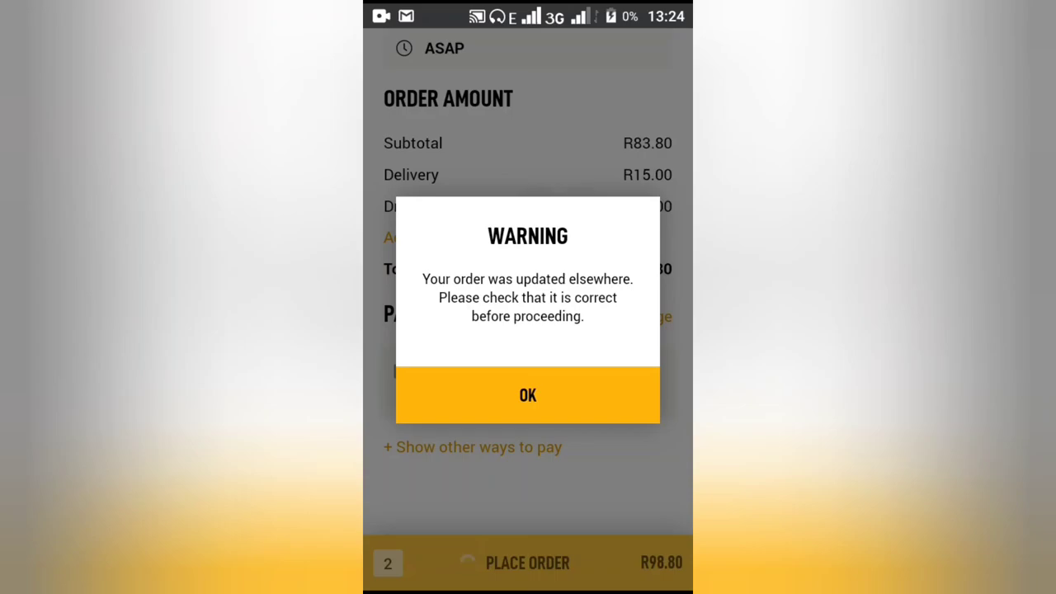
{"action": "left_click", "coordinate": [528, 395]}
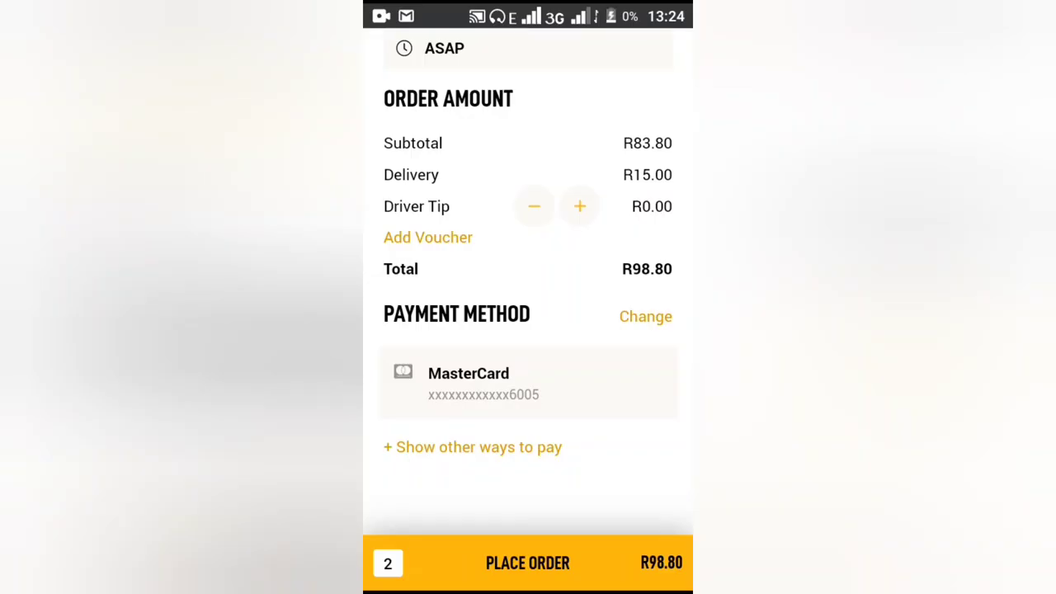
{"action": "scroll", "coordinate": [528, 297], "scroll_direction": "up", "scroll_amount": 1}
{"action": "scroll", "coordinate": [528, 297], "scroll_direction": "up", "scroll_amount": 4}
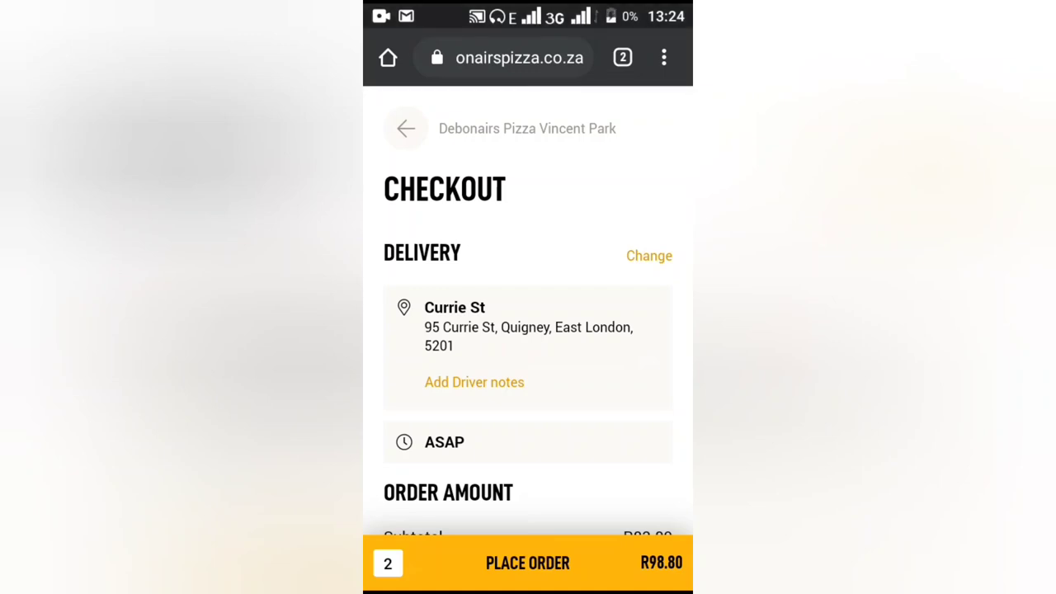
{"action": "left_click", "coordinate": [622, 57]}
{"action": "left_click", "coordinate": [528, 306]}
{"action": "scroll", "coordinate": [528, 330], "scroll_direction": "down", "scroll_amount": 5}
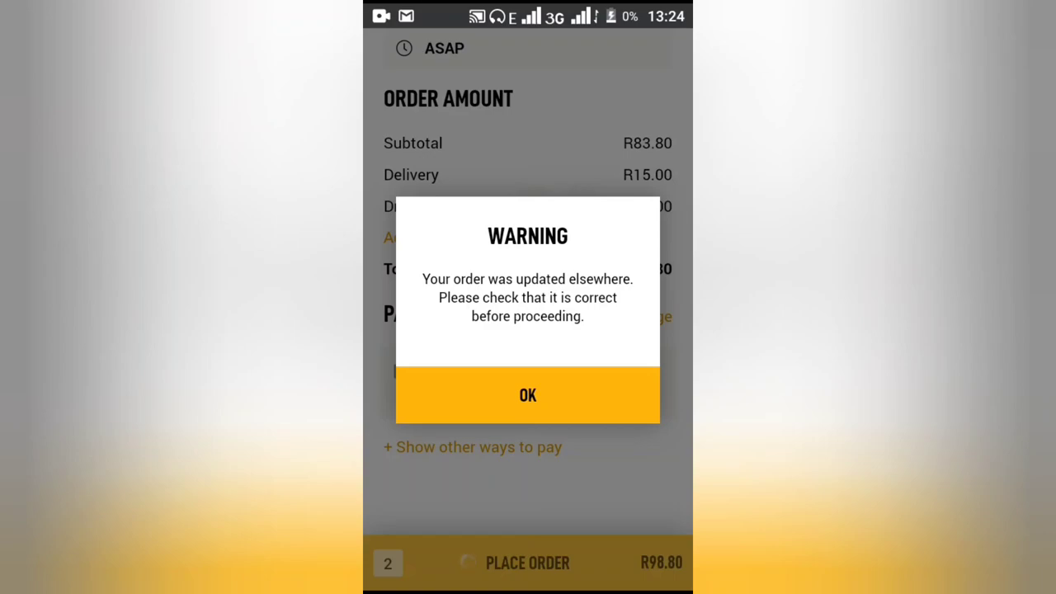
{"action": "left_click", "coordinate": [527, 395]}
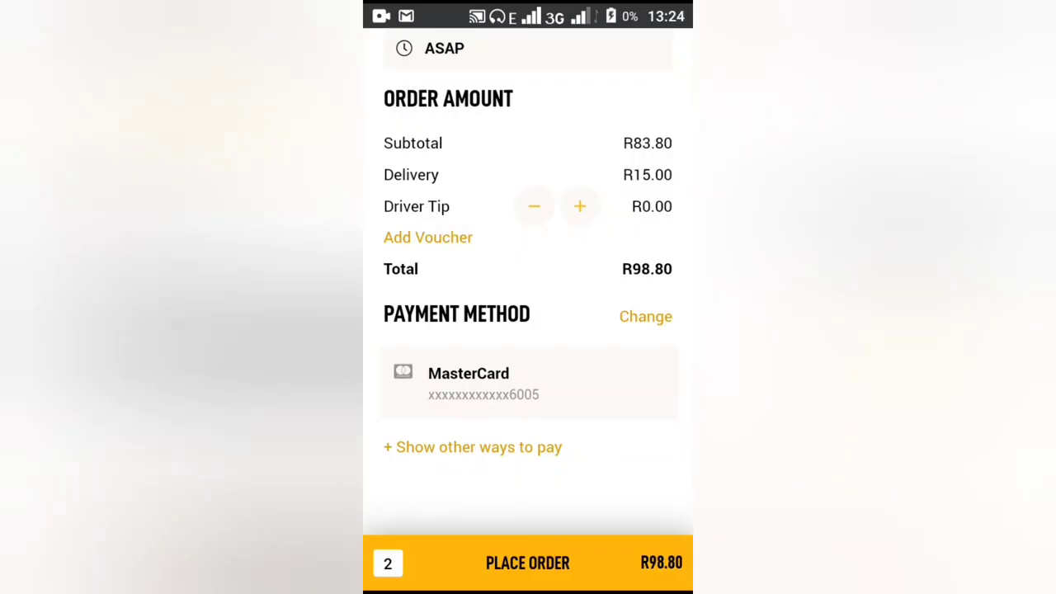
{"action": "scroll", "coordinate": [528, 297], "scroll_direction": "up", "scroll_amount": 5}
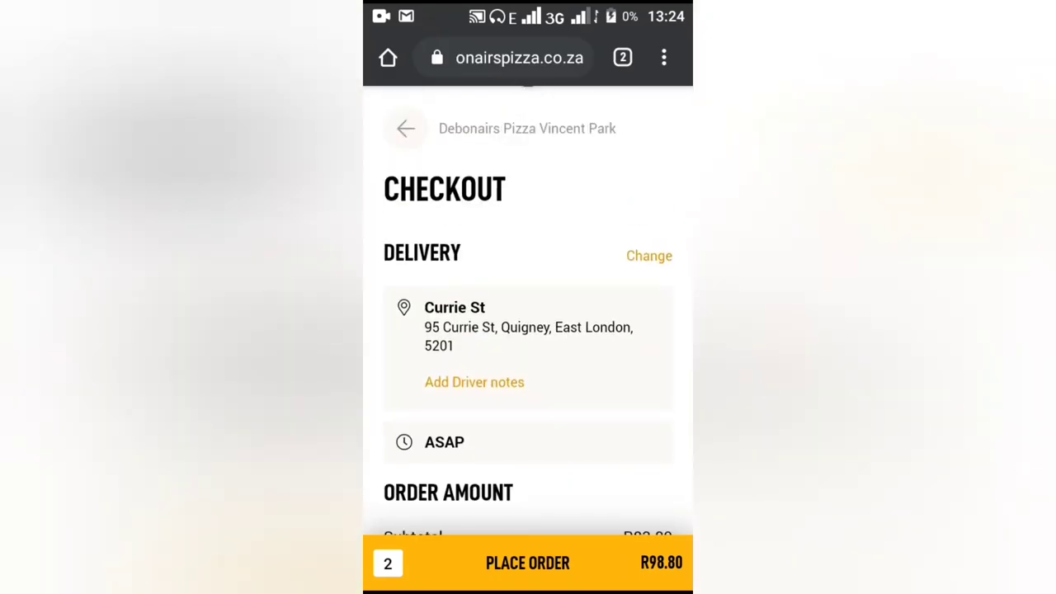
{"action": "scroll", "coordinate": [528, 330], "scroll_direction": "down", "scroll_amount": 5}
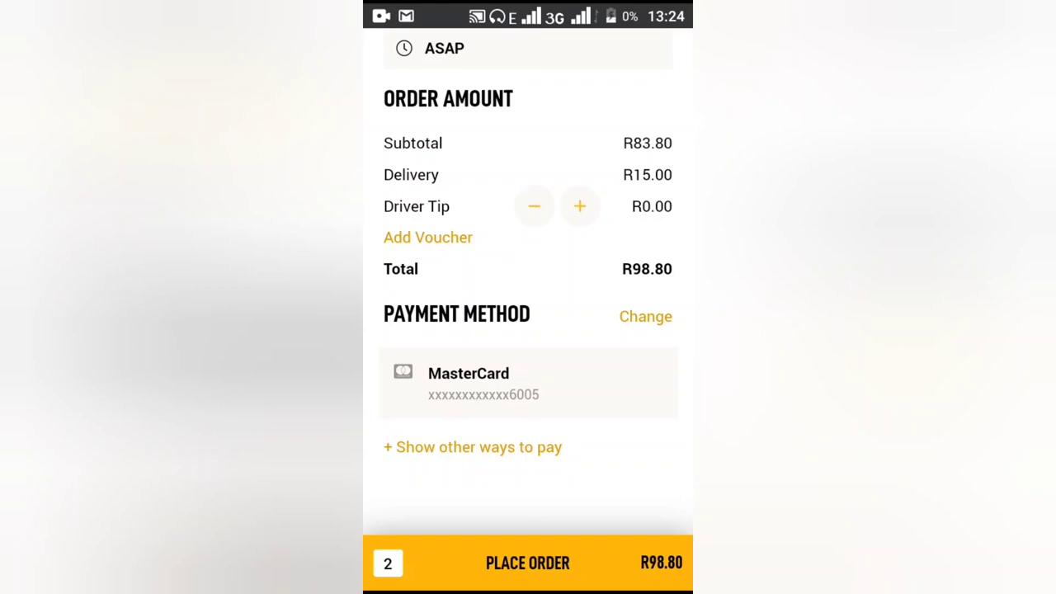
Place the R98.80 order and enter the card's CVV digits on the PayGate form
{"action": "left_click", "coordinate": [528, 563]}
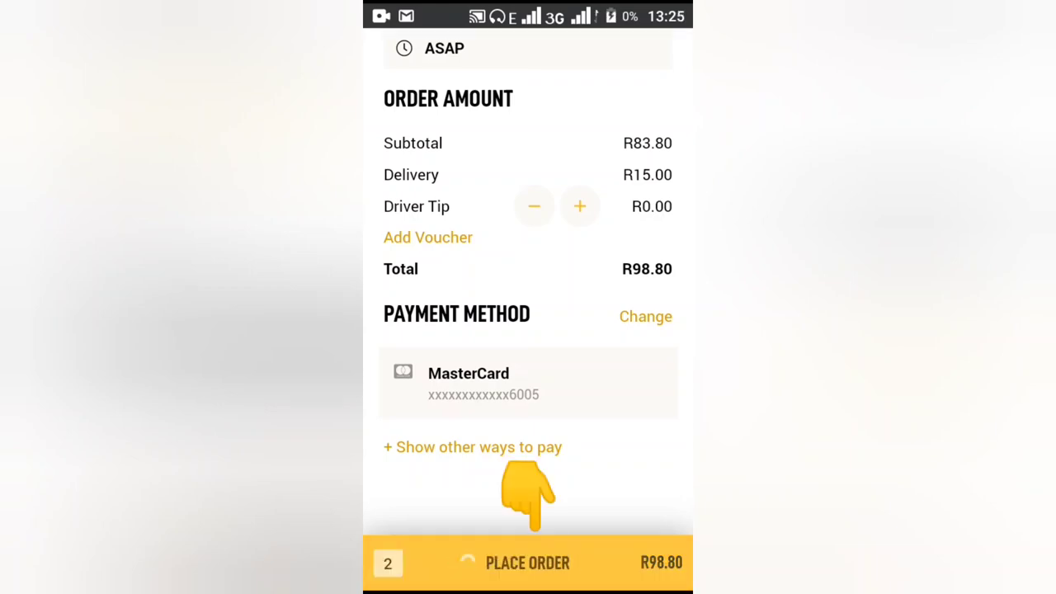
{"action": "scroll", "coordinate": [528, 297], "scroll_direction": "up", "scroll_amount": 3}
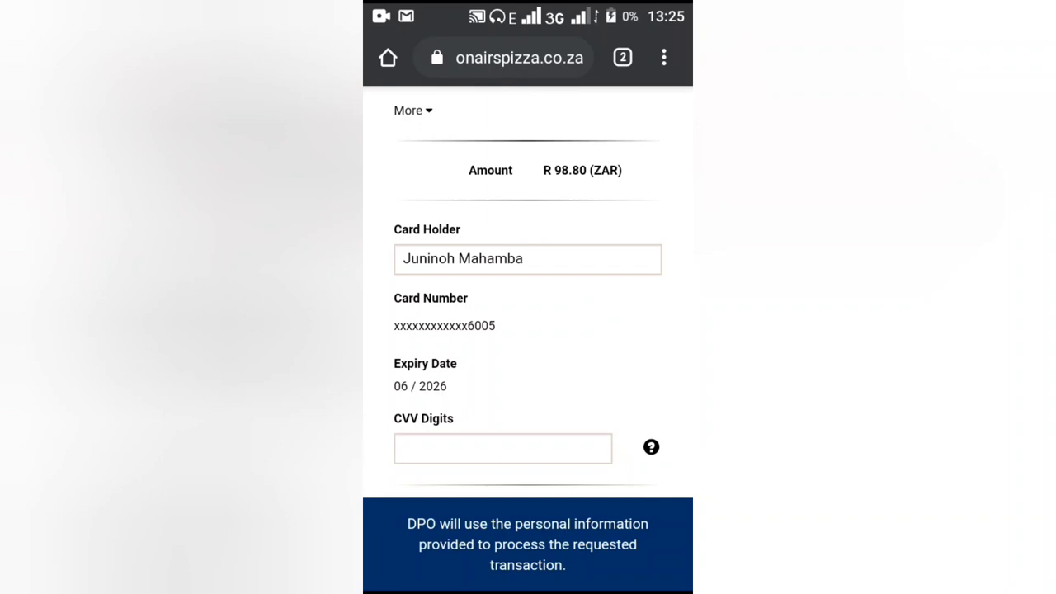
{"action": "left_click", "coordinate": [503, 448]}
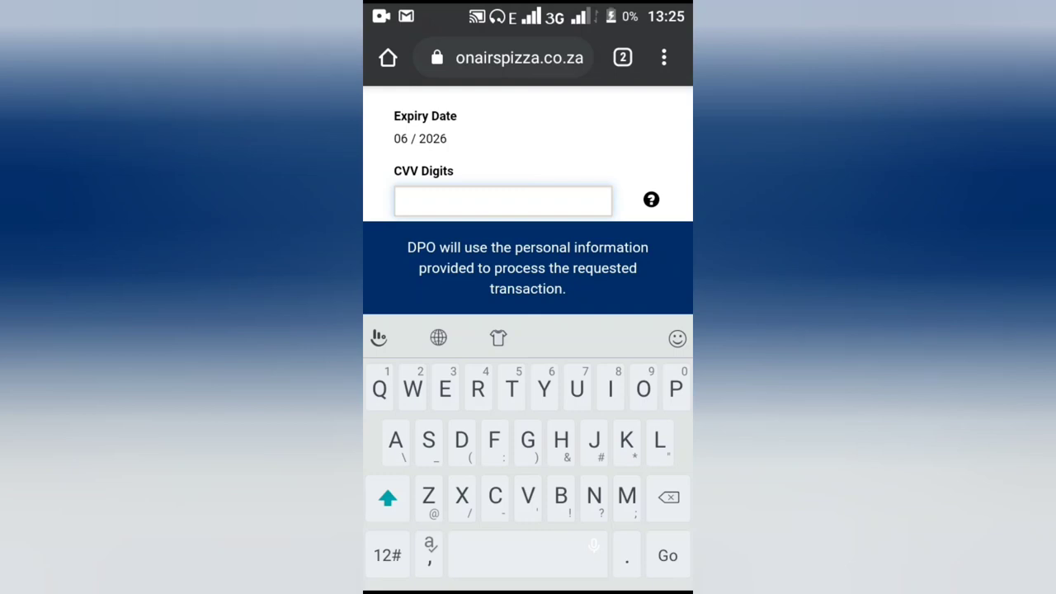
{"action": "left_click", "coordinate": [387, 555]}
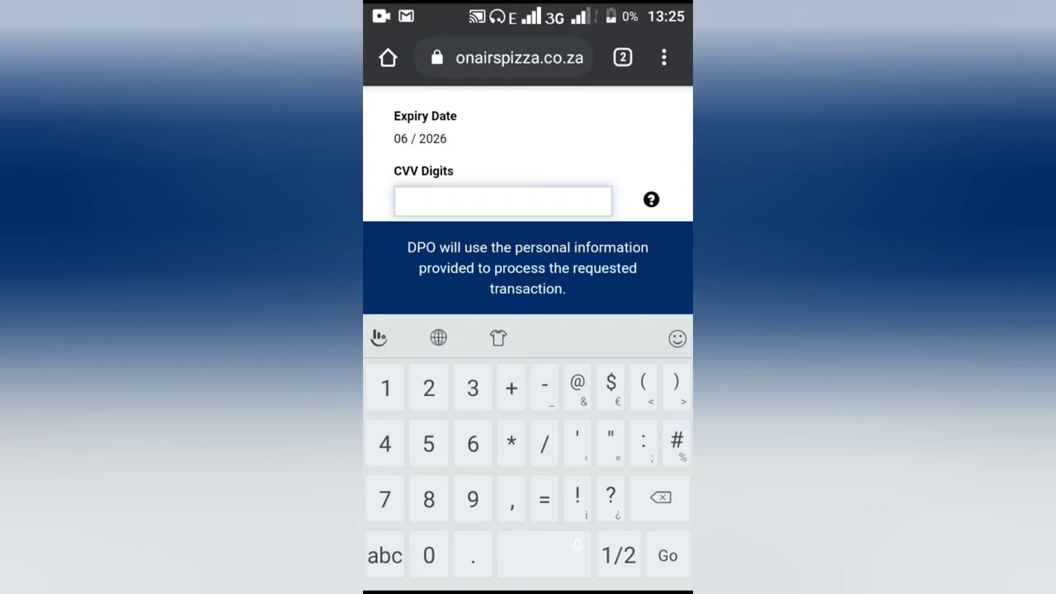
{"action": "key", "text": "Escape"}
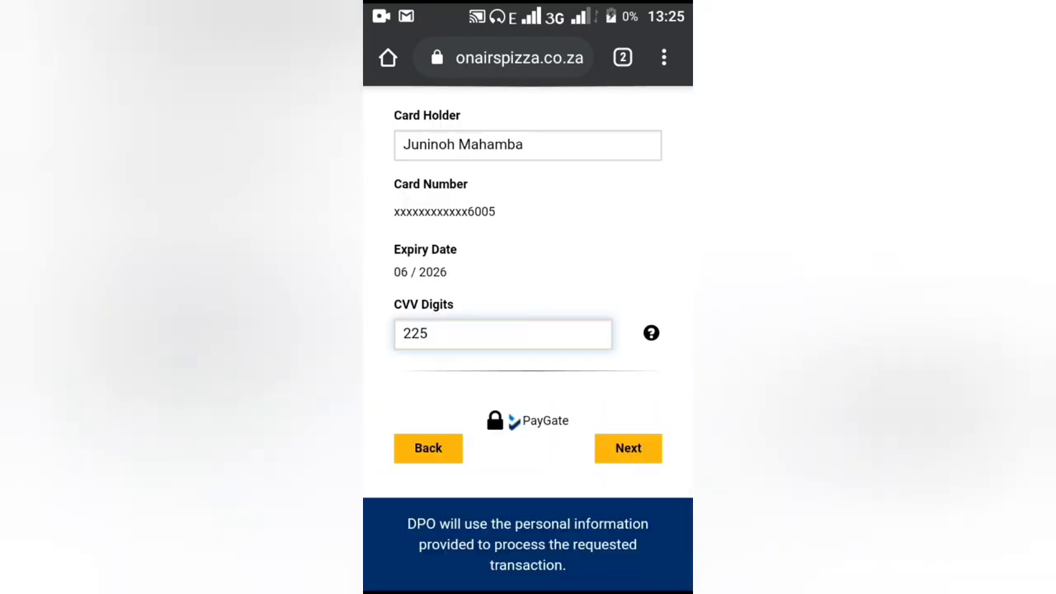
Submit the card details and continue to phone approval in Capitec Mastercard ID Check
{"action": "left_click", "coordinate": [628, 448]}
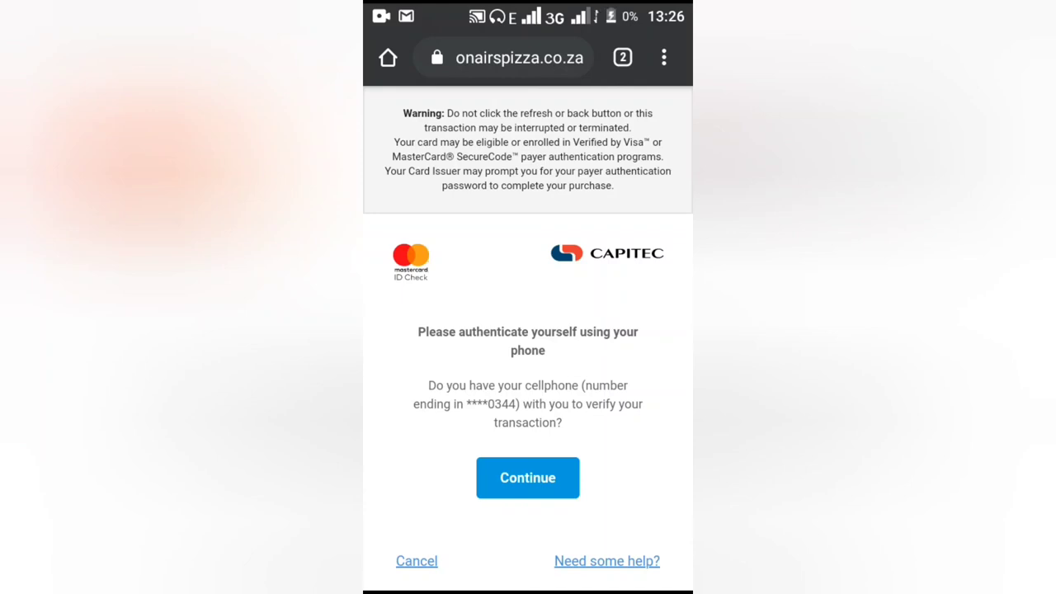
{"action": "left_click", "coordinate": [528, 478]}
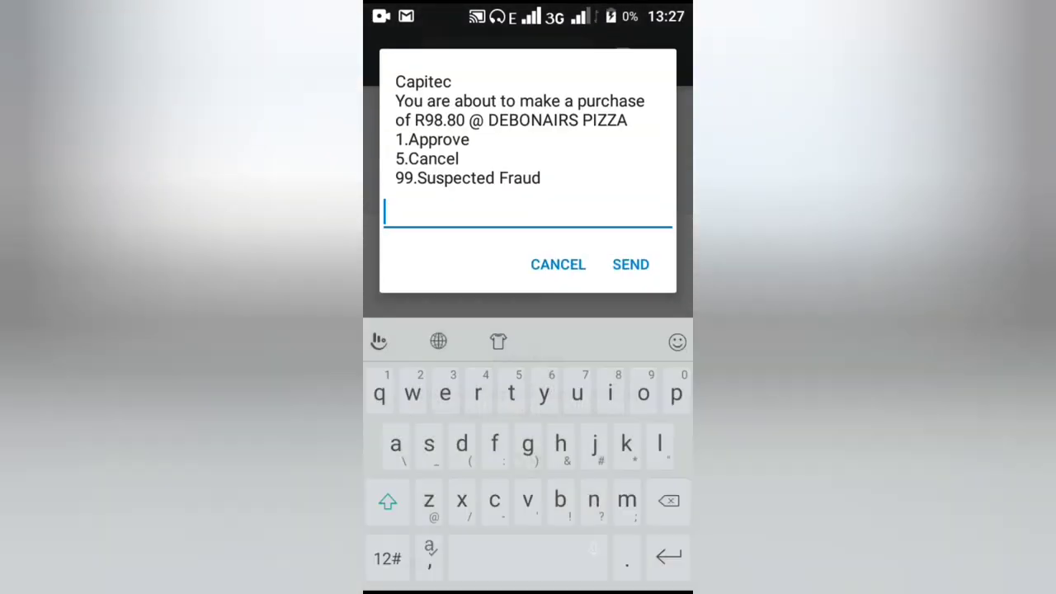
Reply 1 to the USSD prompt to approve the R98.80 purchase, then acknowledge successful authentication
{"action": "type", "text": "1"}
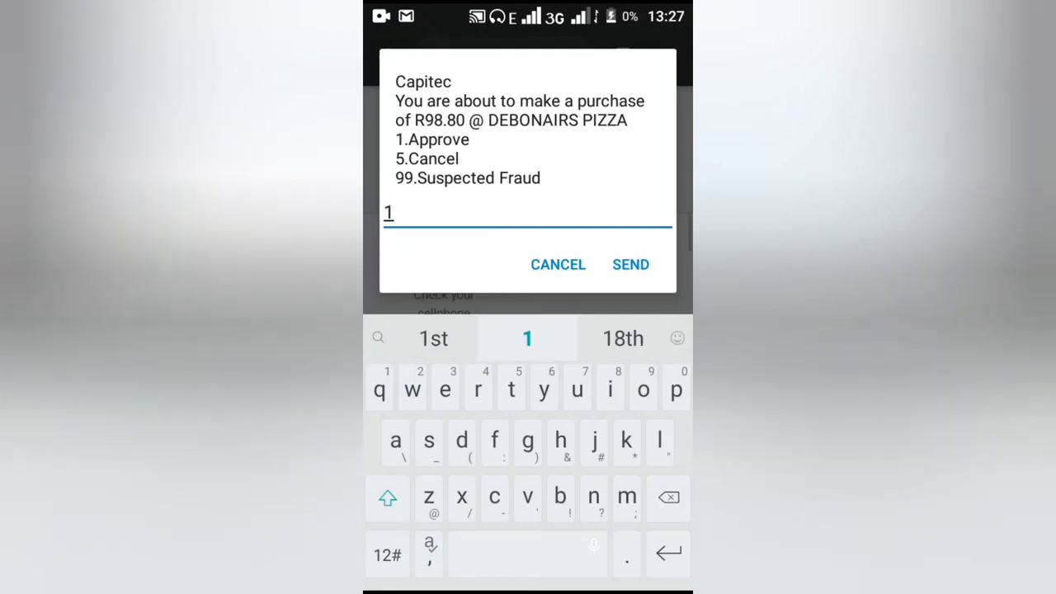
{"action": "left_click", "coordinate": [631, 264]}
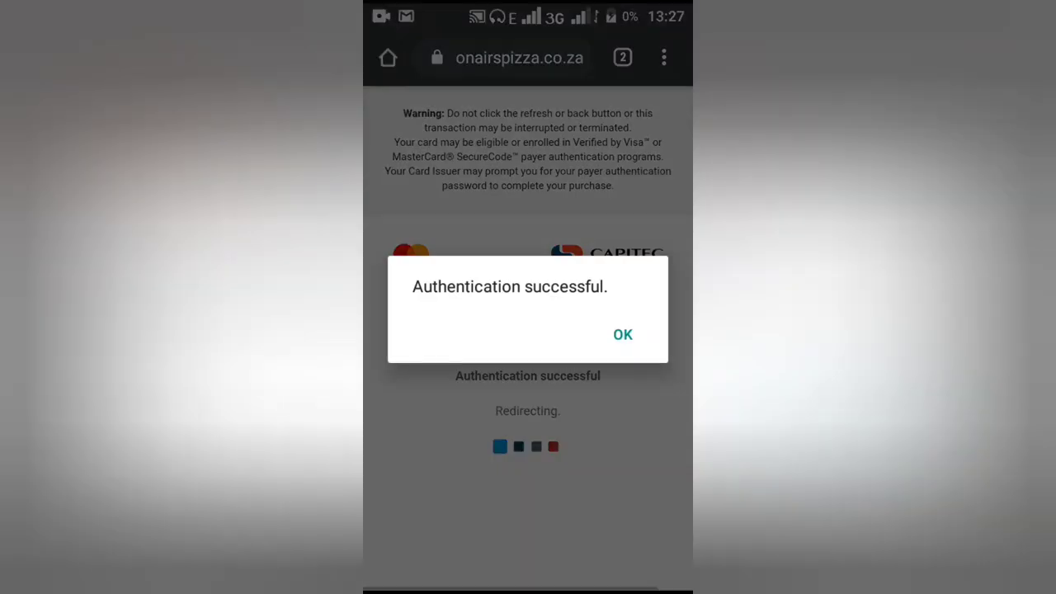
{"action": "left_click", "coordinate": [623, 334]}
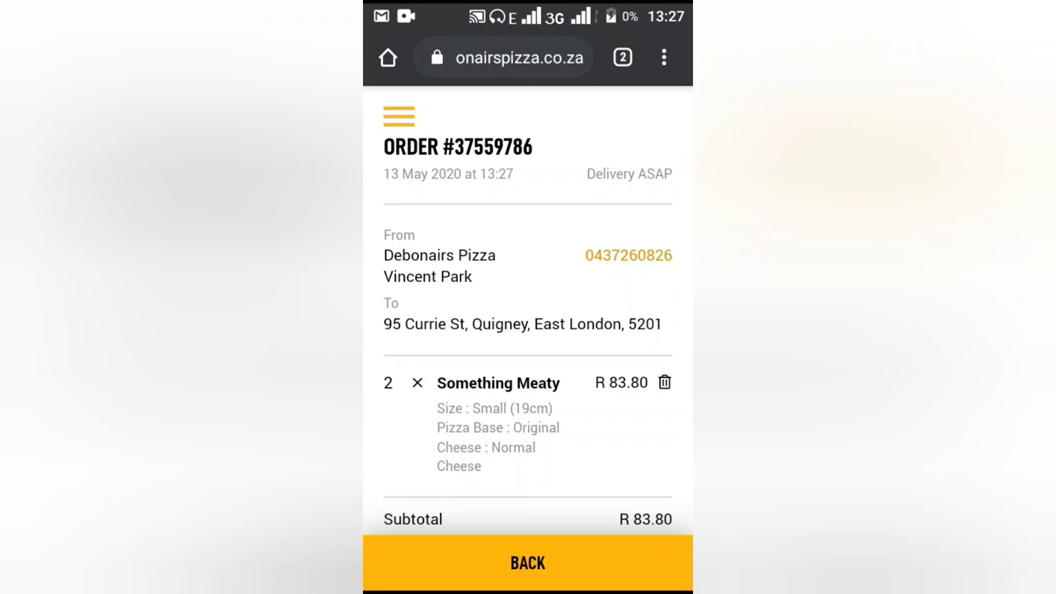
{"action": "scroll", "coordinate": [528, 330], "scroll_direction": "down", "scroll_amount": 3}
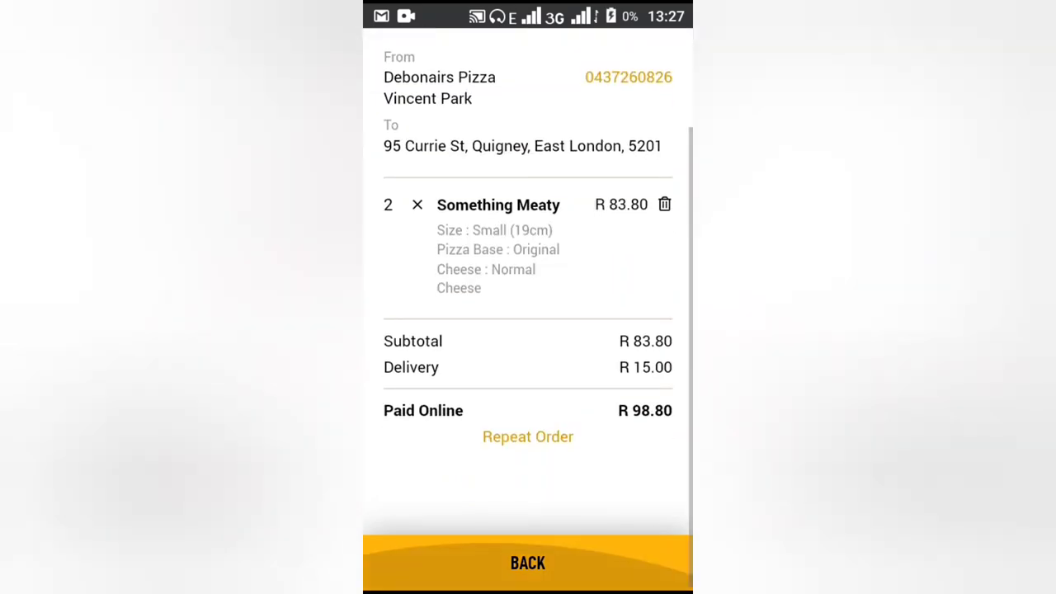